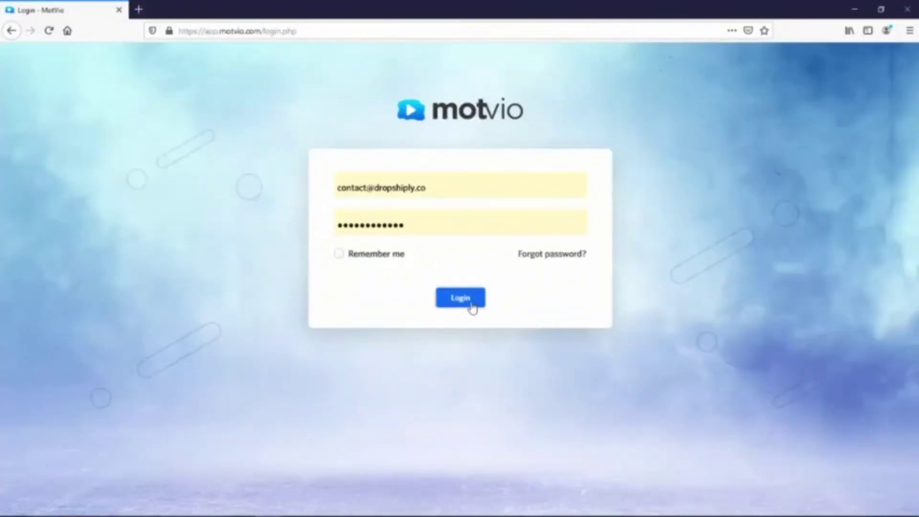
Log in from the Motvio login form to open the account dashboard
left_click(460, 297)
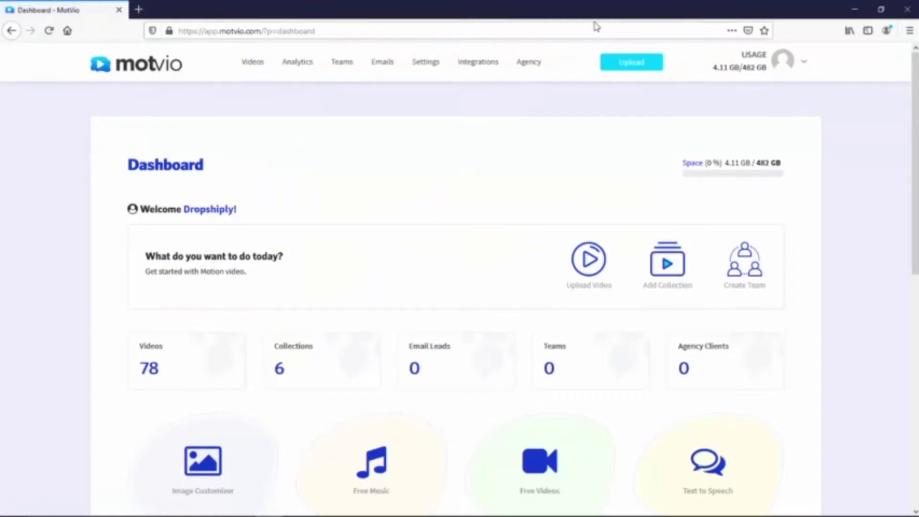
Upload the Motvio Jv Video HD file from the computer
left_click(632, 63)
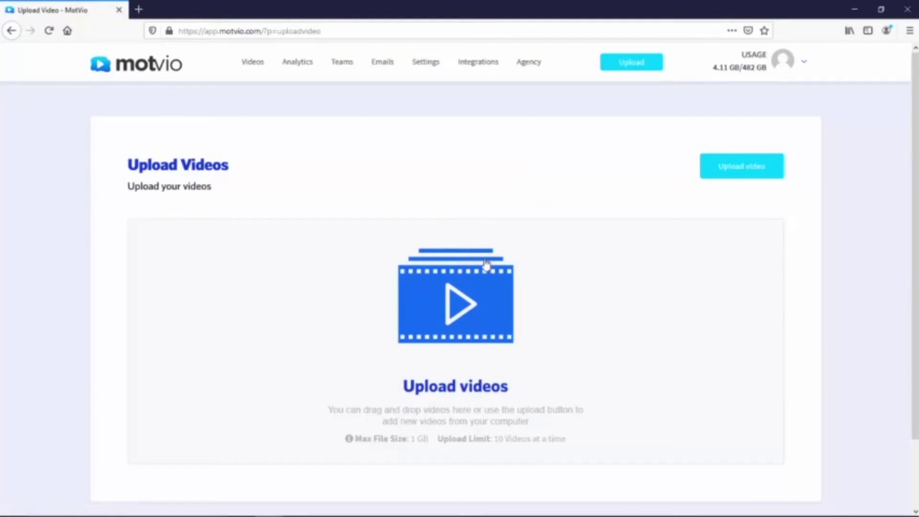
scroll(481, 258, "down", 2)
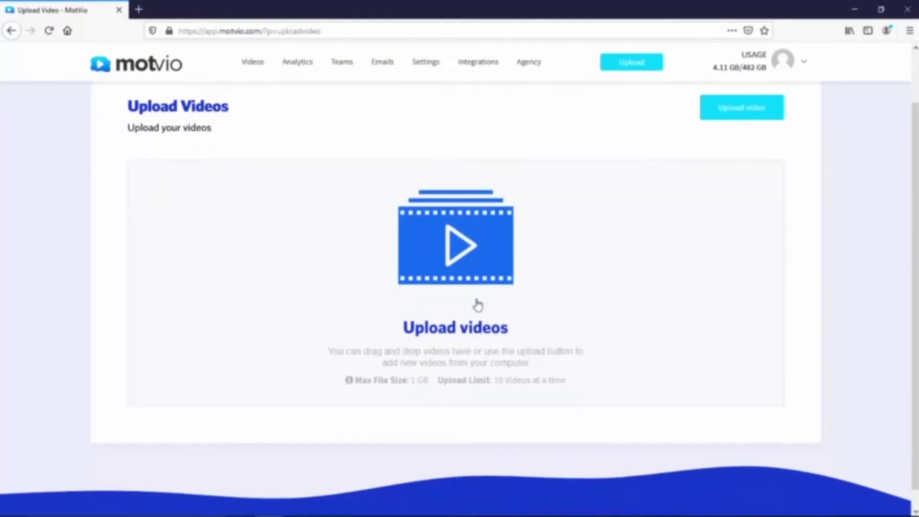
left_click(460, 265)
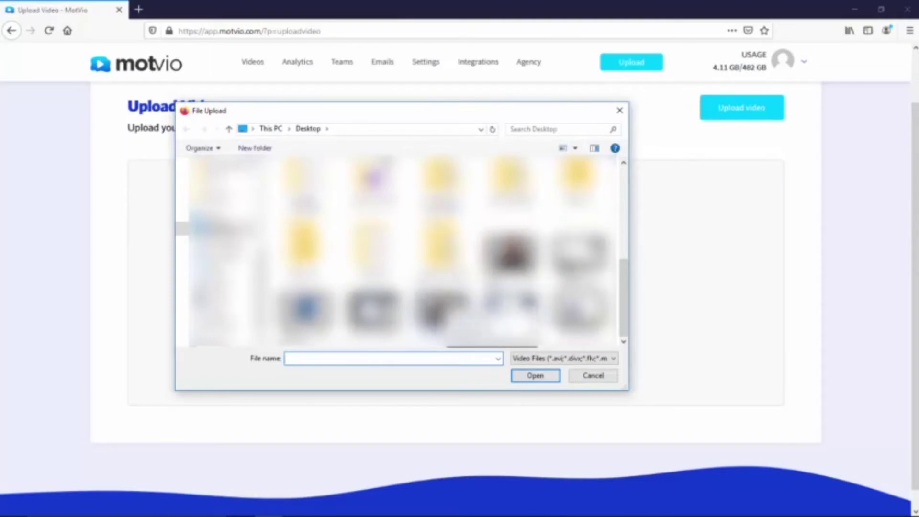
double_click(442, 310)
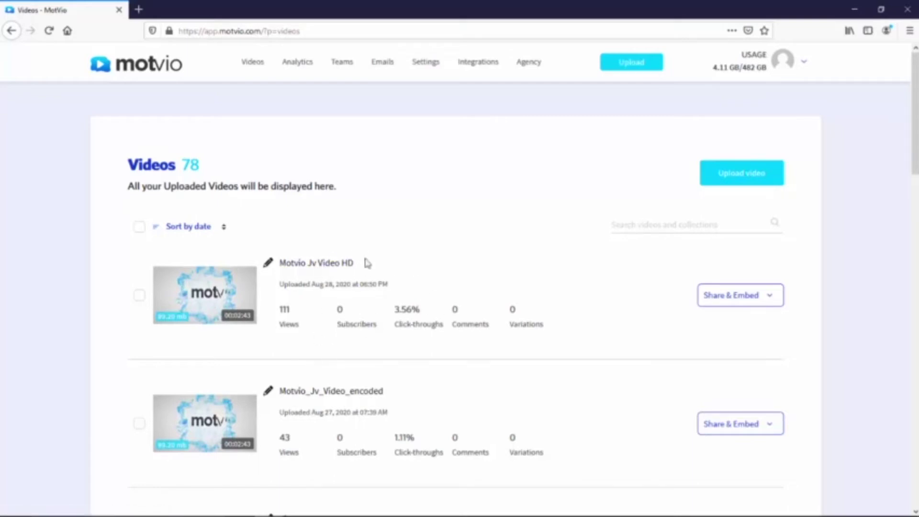
scroll(359, 287, "down", 1)
scroll(258, 144, "up", 1)
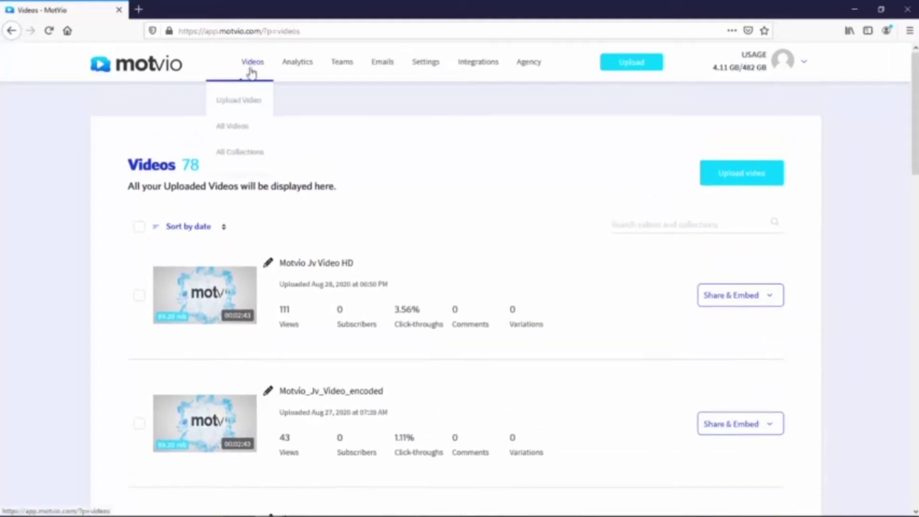
scroll(431, 259, "down", 1)
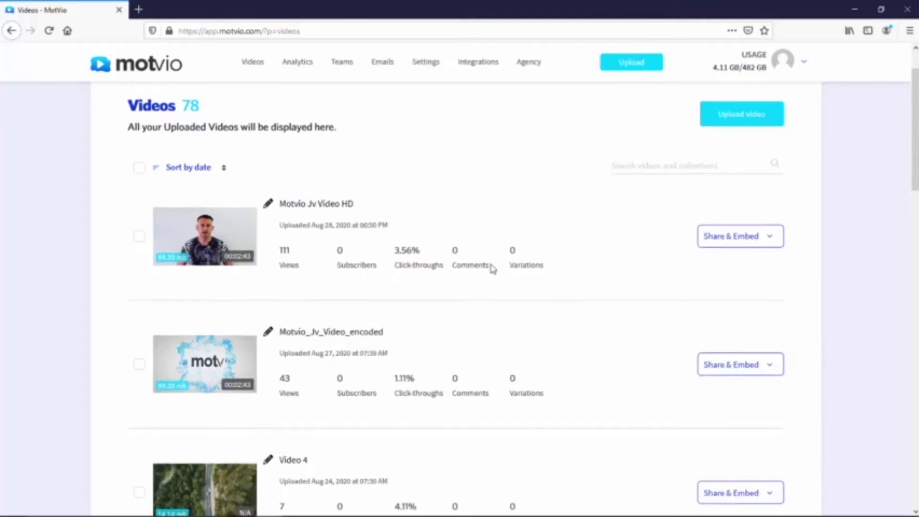
scroll(491, 269, "down", 1)
scroll(492, 269, "up", 1)
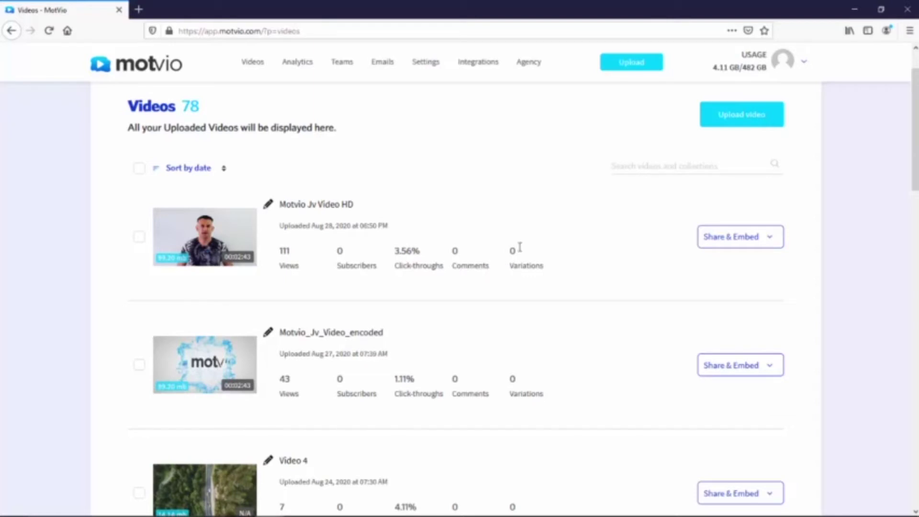
scroll(717, 200, "up", 2)
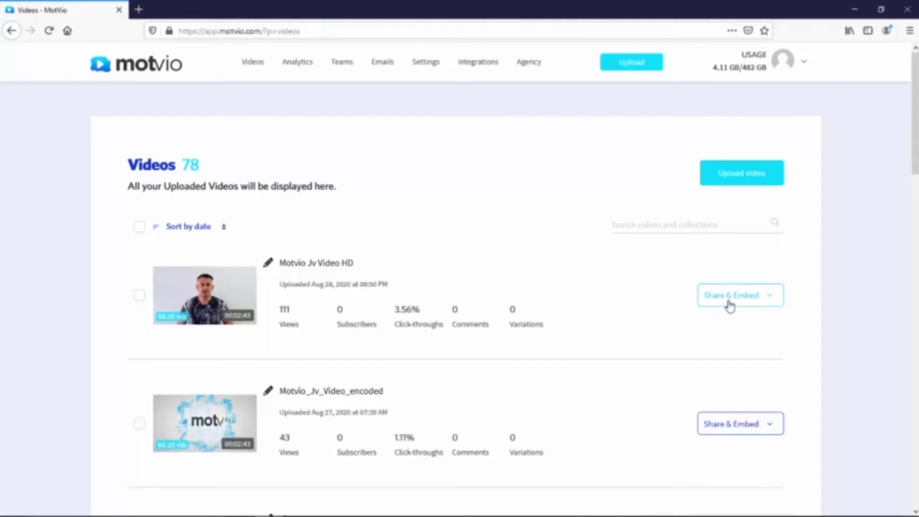
Open Share & Embed for Motvio Jv Video HD and view its pop-over embed code
left_click(773, 298)
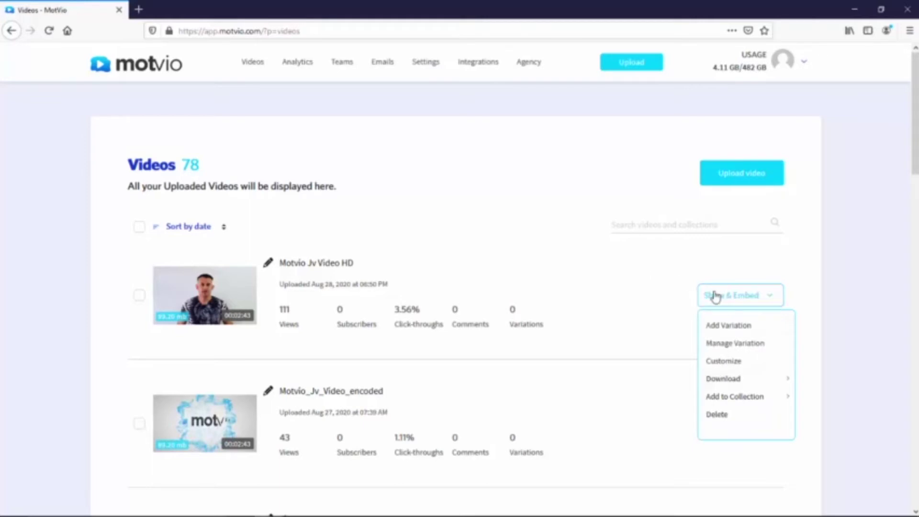
left_click(716, 297)
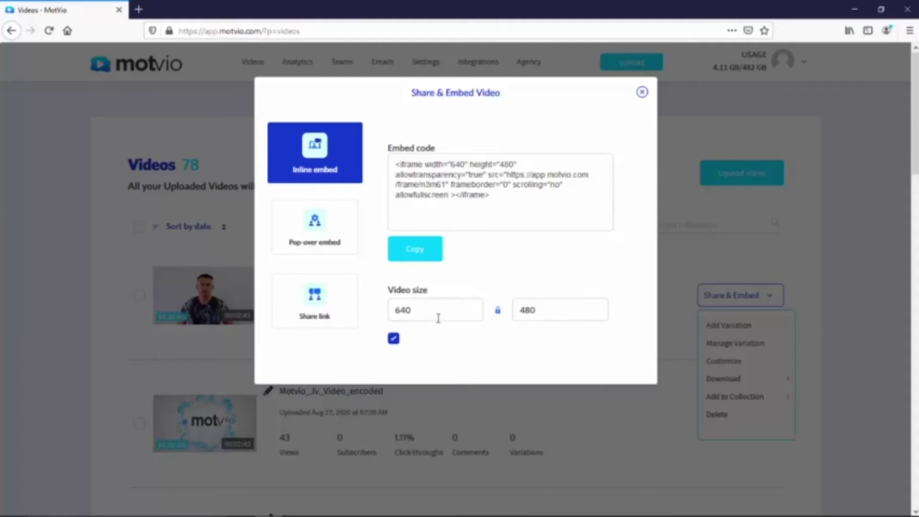
left_click(347, 241)
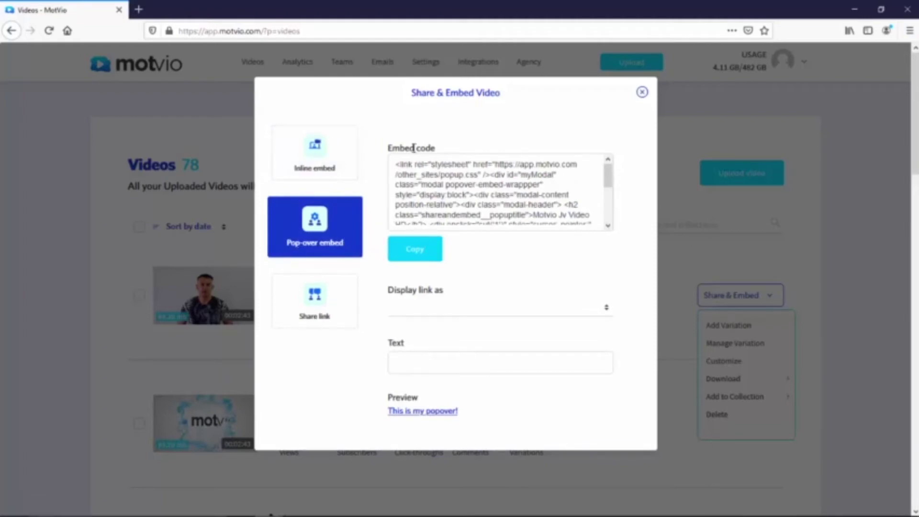
Preview the pop-over embed, view the video's public share link, then close the window
left_click(423, 411)
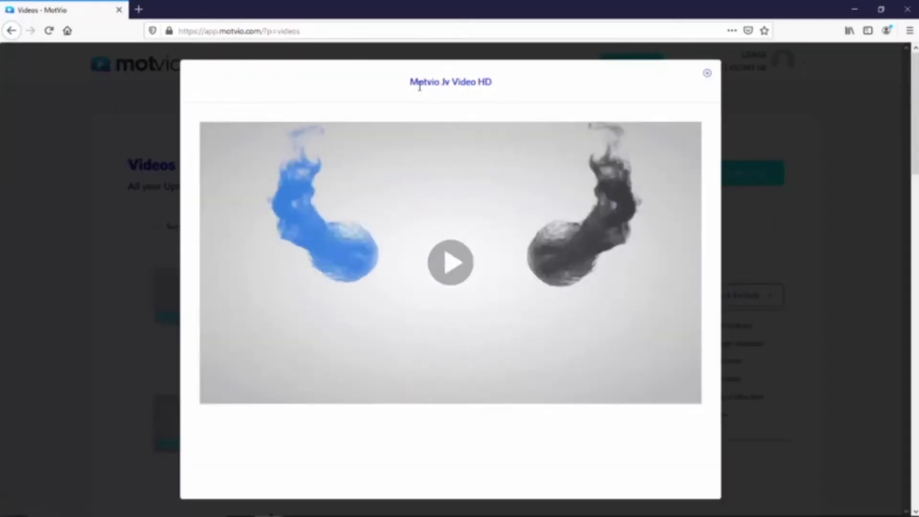
left_click(707, 73)
left_click(424, 363)
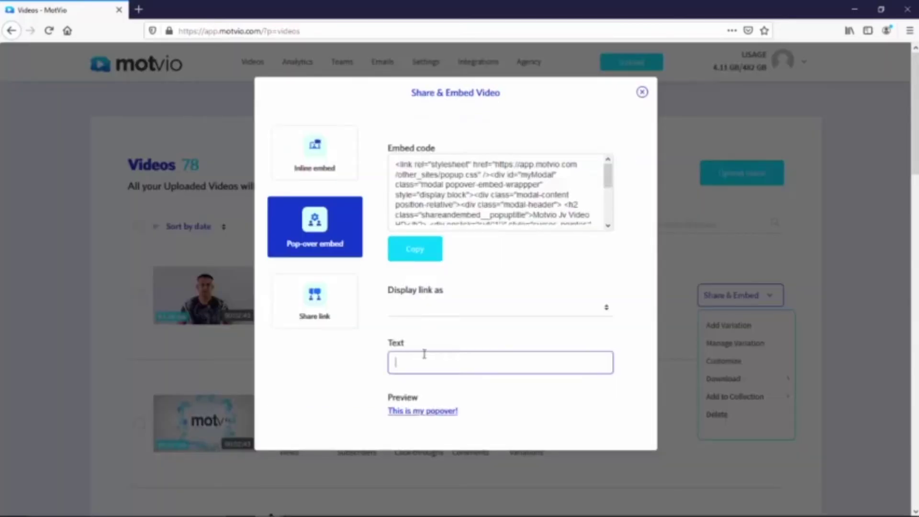
left_click(353, 315)
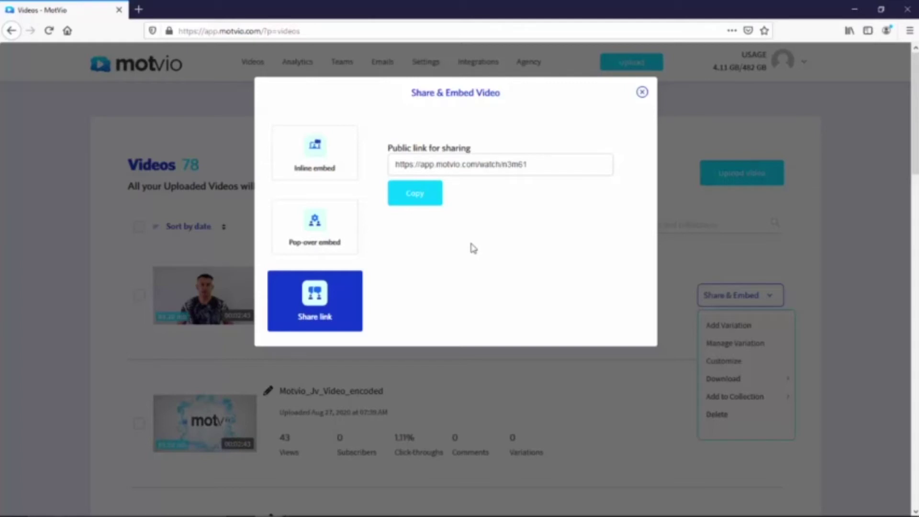
left_click(644, 94)
mouse_move(252, 62)
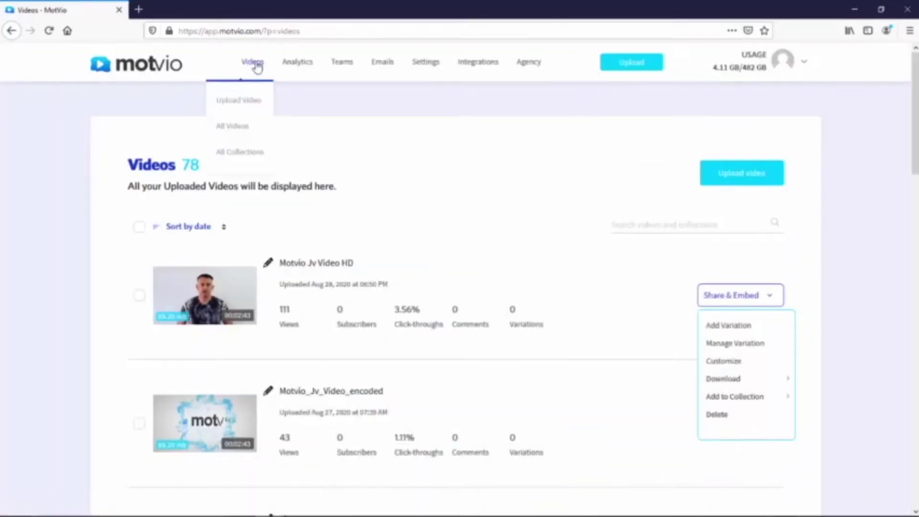
Go to All Collections, start a new collection, then cancel it
left_click(239, 152)
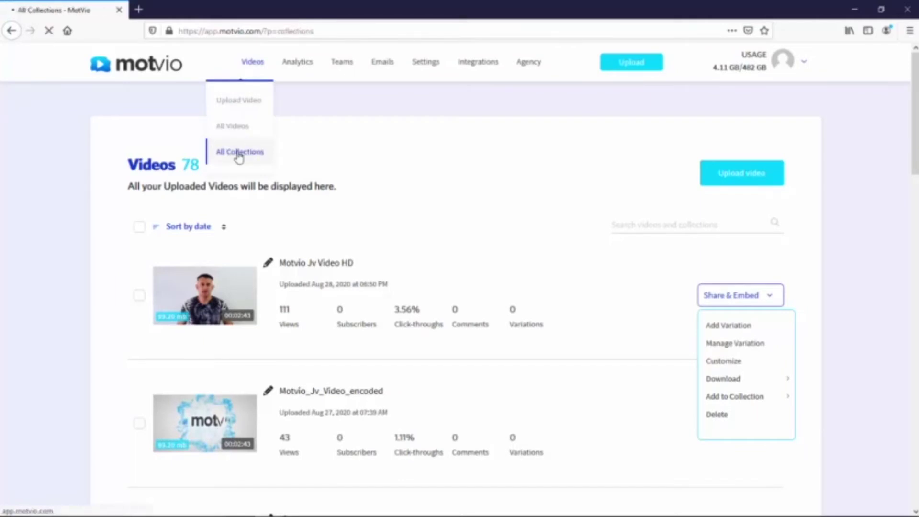
scroll(397, 215, "down", 2)
scroll(397, 215, "down", 2)
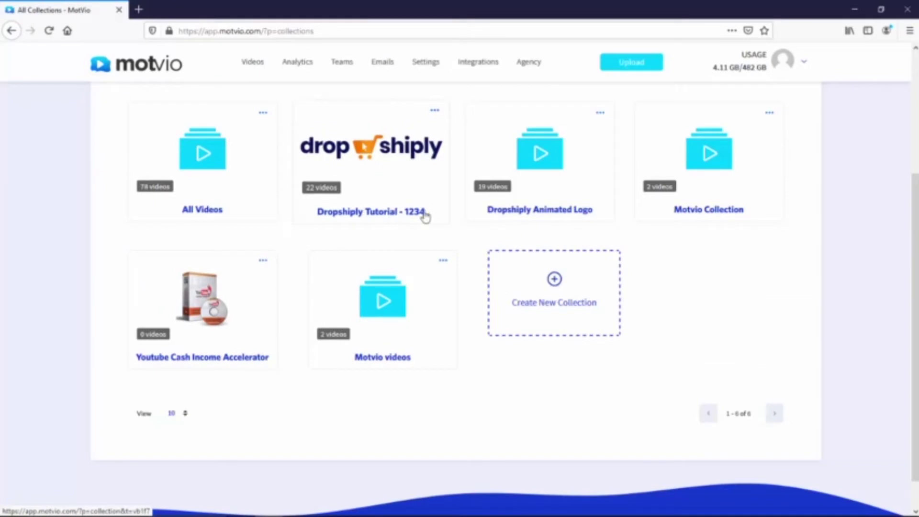
left_click(563, 300)
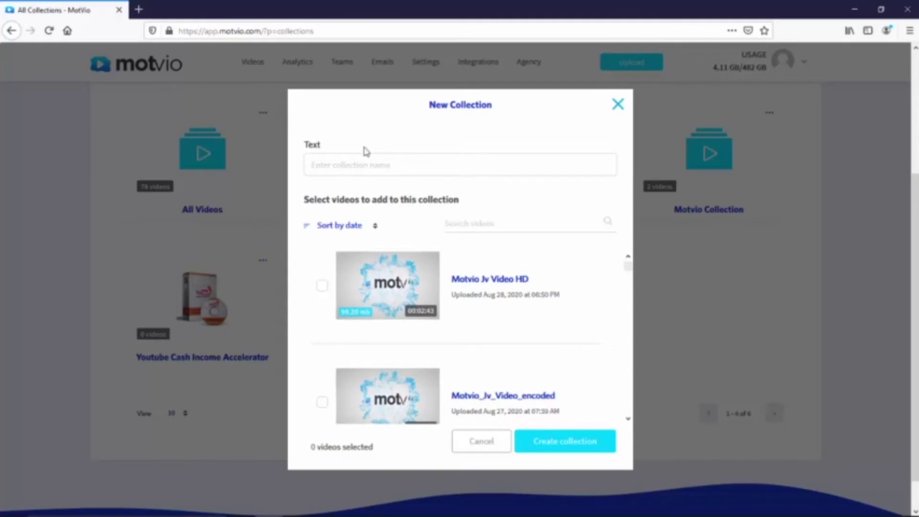
left_click(363, 162)
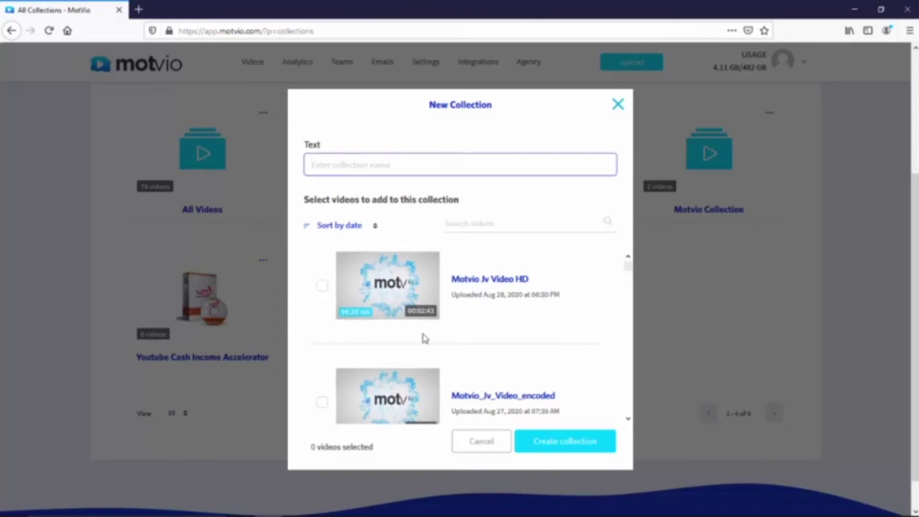
scroll(362, 331, "down", 3)
scroll(361, 330, "down", 2)
scroll(359, 344, "up", 5)
left_click(619, 106)
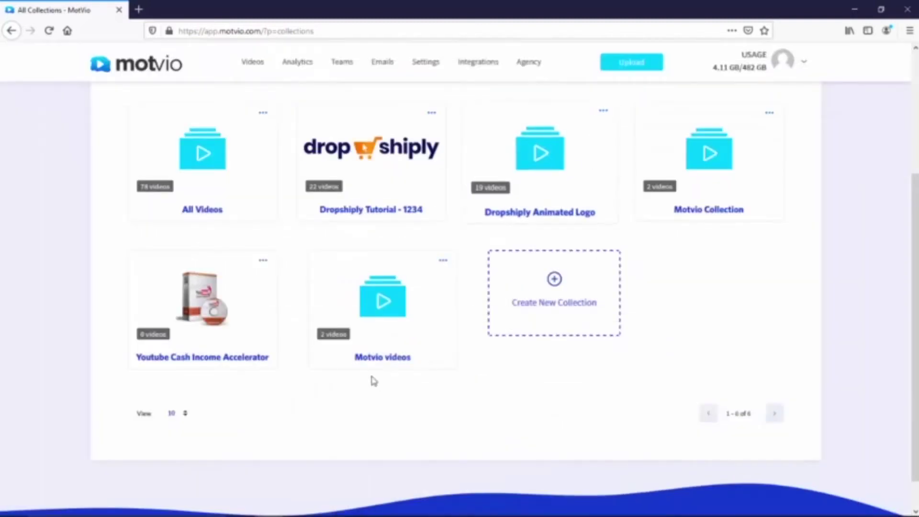
Share the Motvio videos collection as a playlist and open its public link in a new tab
left_click(446, 258)
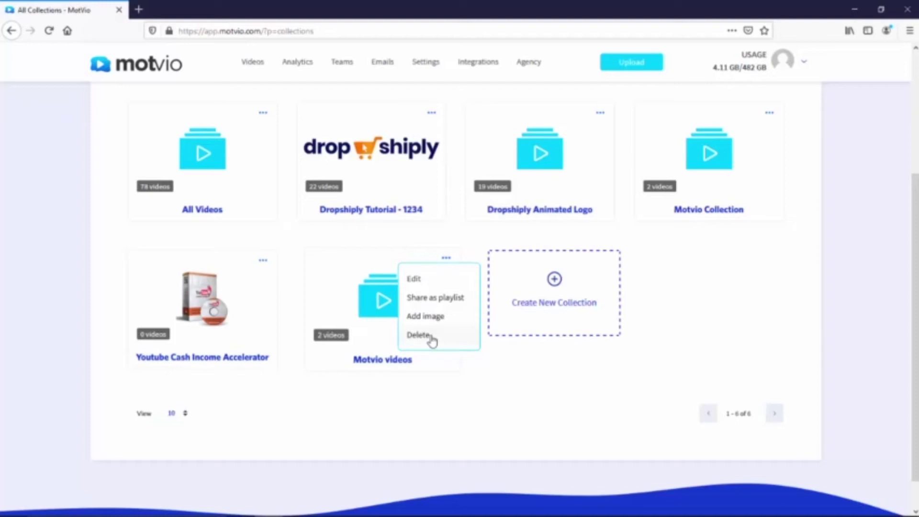
left_click(445, 300)
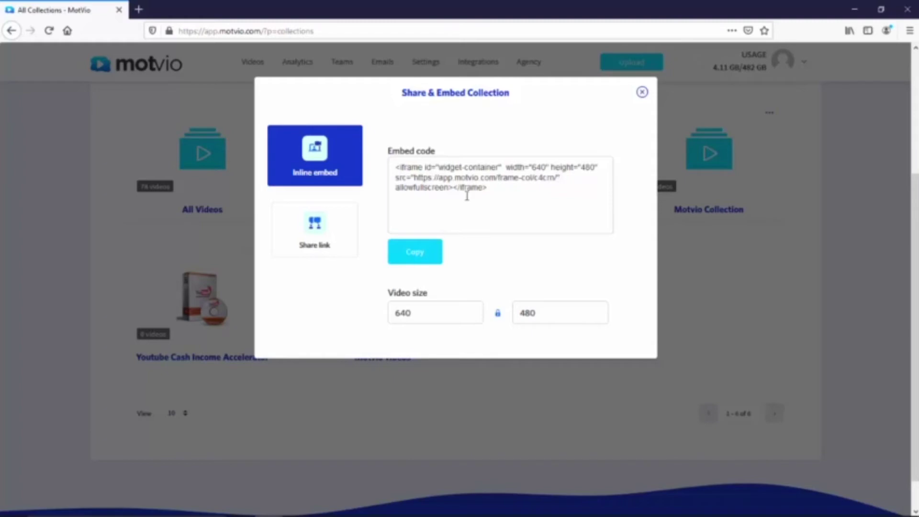
left_click(350, 233)
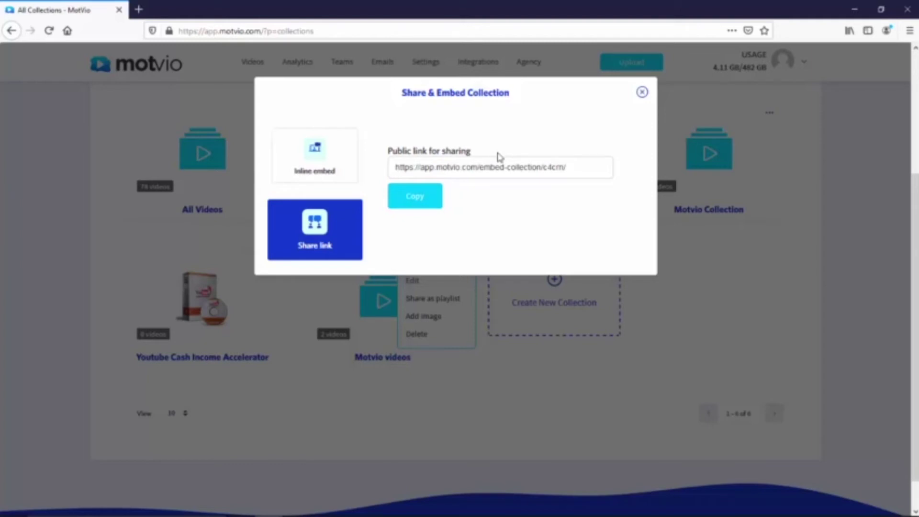
left_click_drag(578, 167, 395, 167)
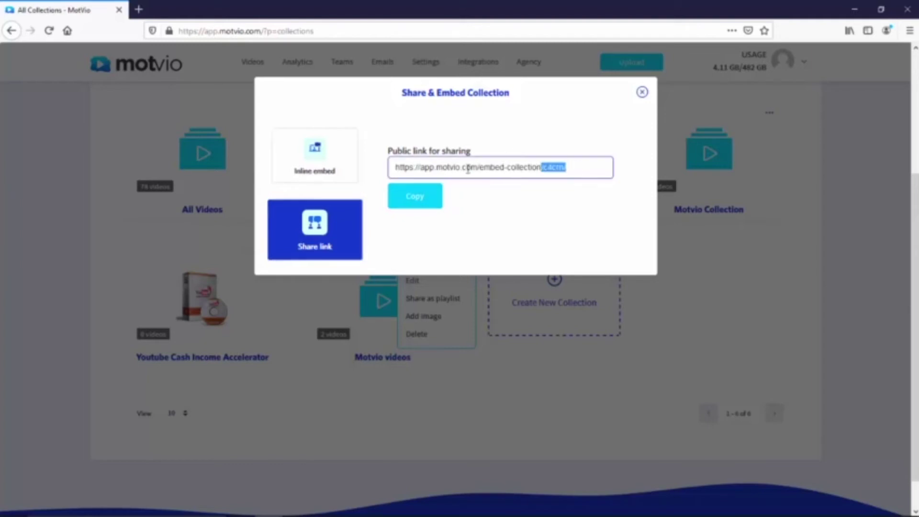
right_click(435, 169)
left_click(496, 189)
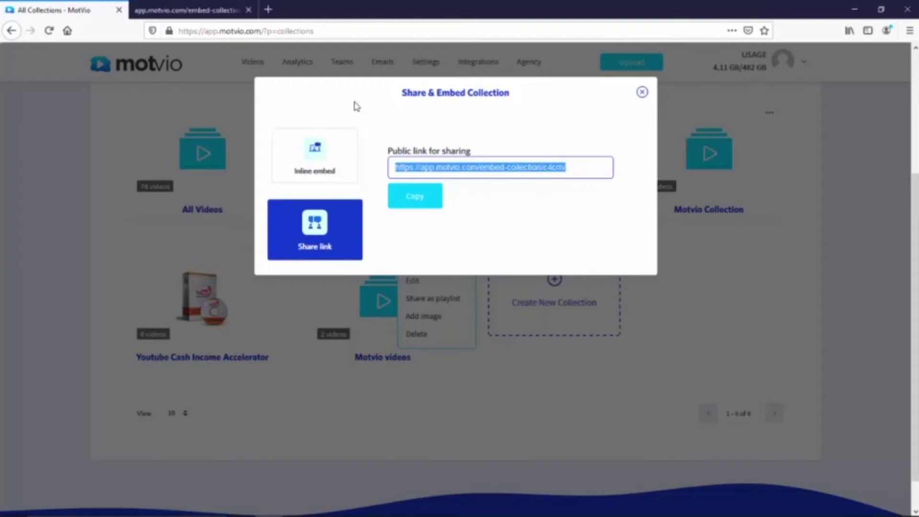
Toggle the playlist's 'Pause video while typing' and 'Include timestamp' comment options, then close the tab
left_click(191, 7)
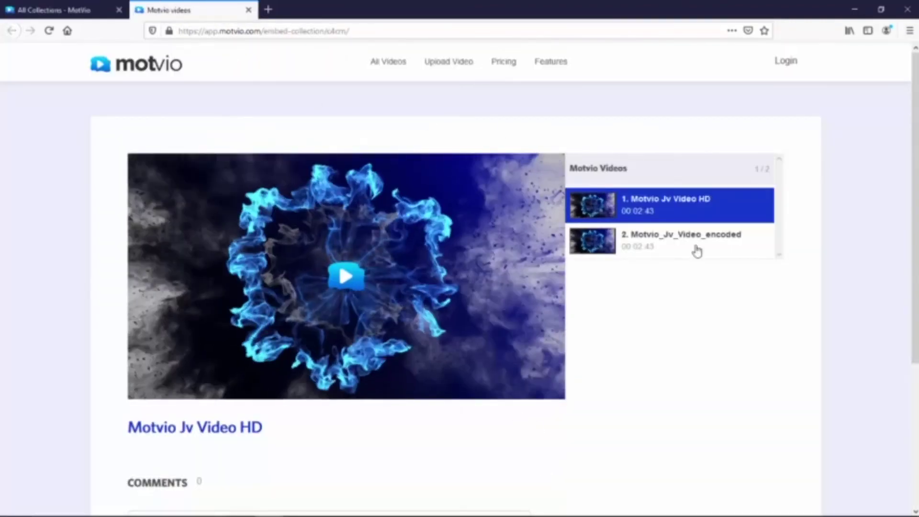
scroll(664, 230, "down", 1)
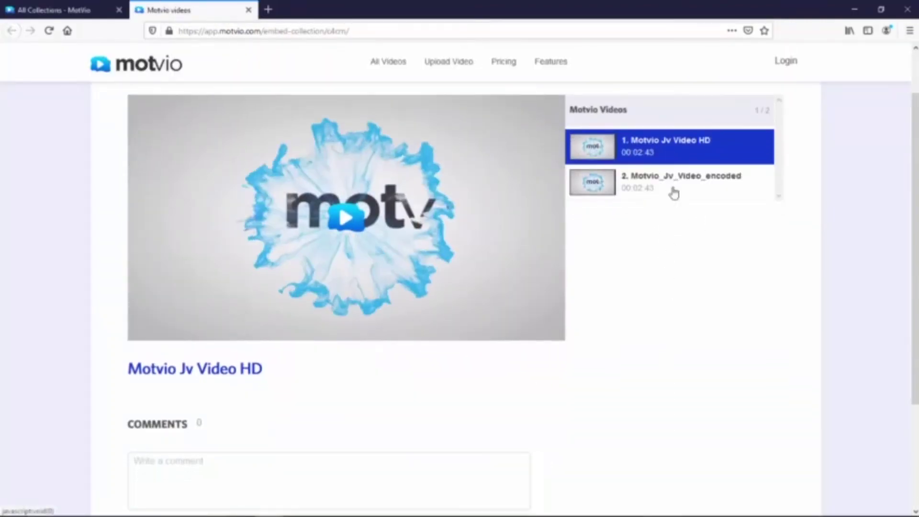
scroll(674, 206, "up", 1)
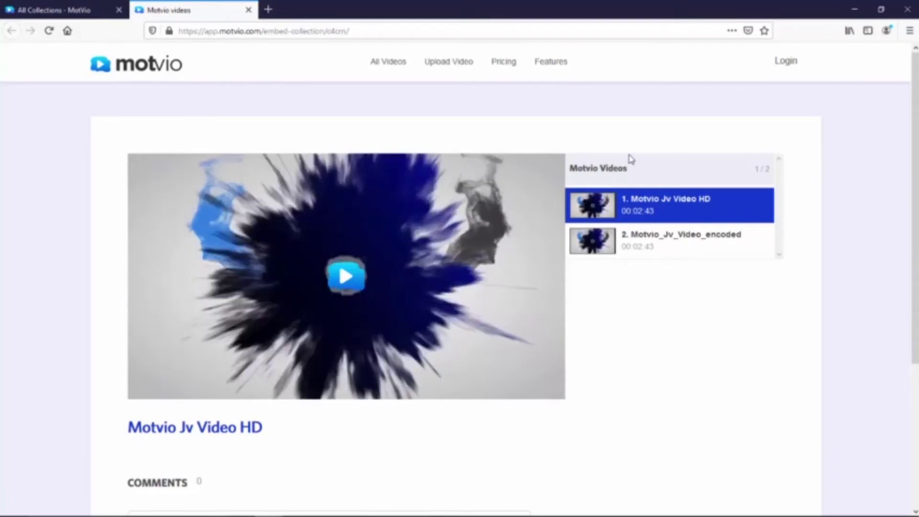
scroll(614, 216, "down", 2)
scroll(357, 237, "down", 2)
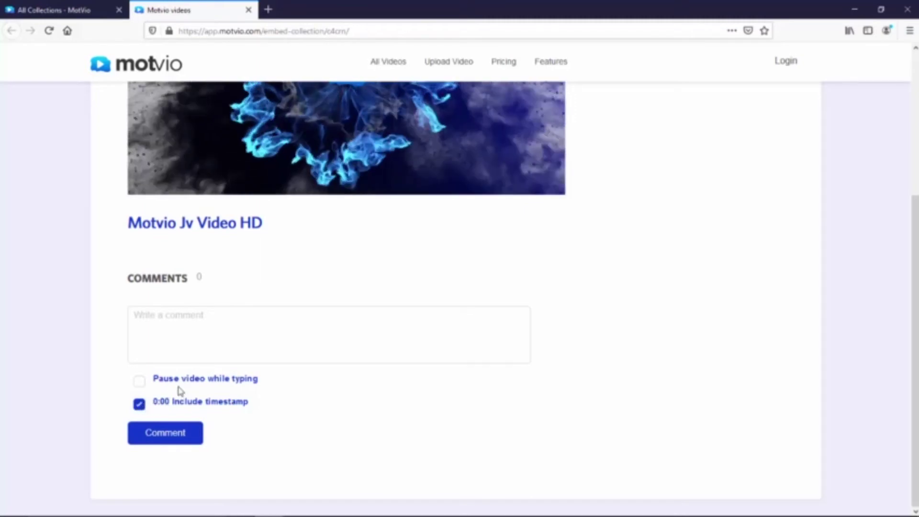
left_click(140, 380)
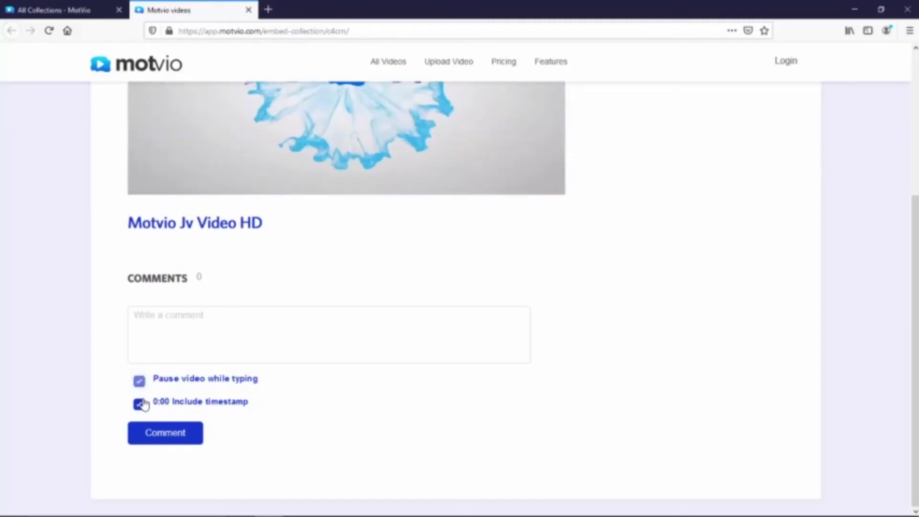
left_click(140, 404)
left_click(161, 318)
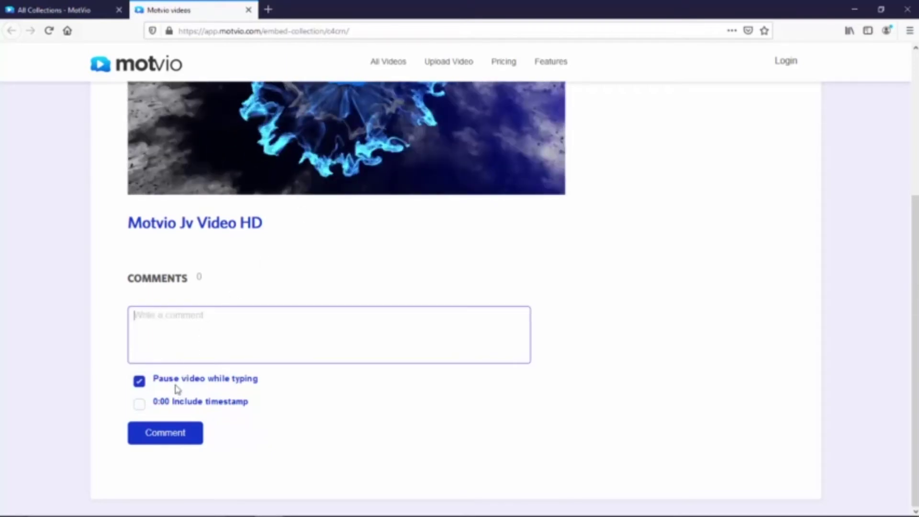
left_click(140, 380)
scroll(358, 245, "up", 5)
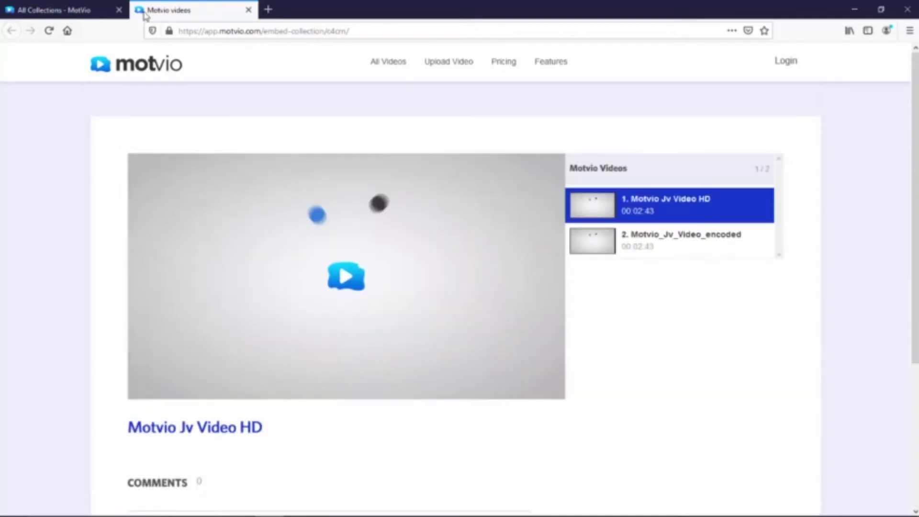
left_click(248, 11)
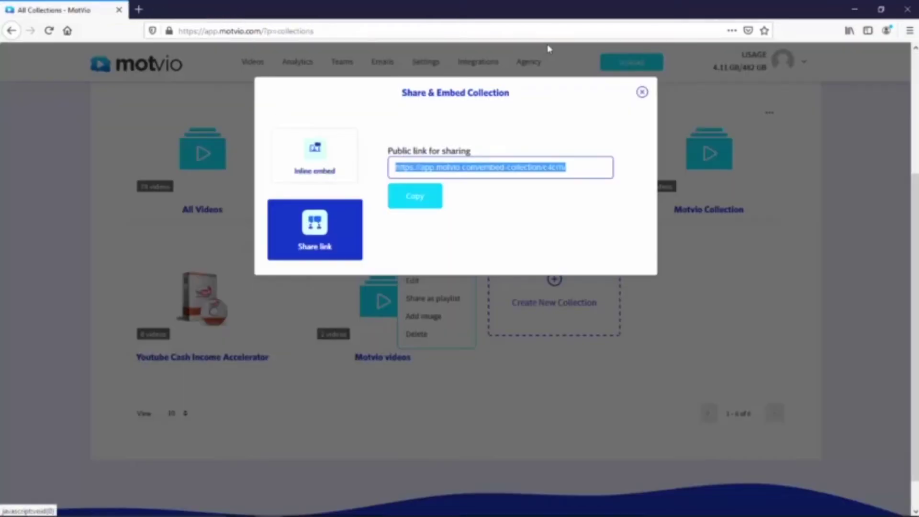
Close the collection share window, edit Motvio videos, then open the full videos list
left_click(642, 92)
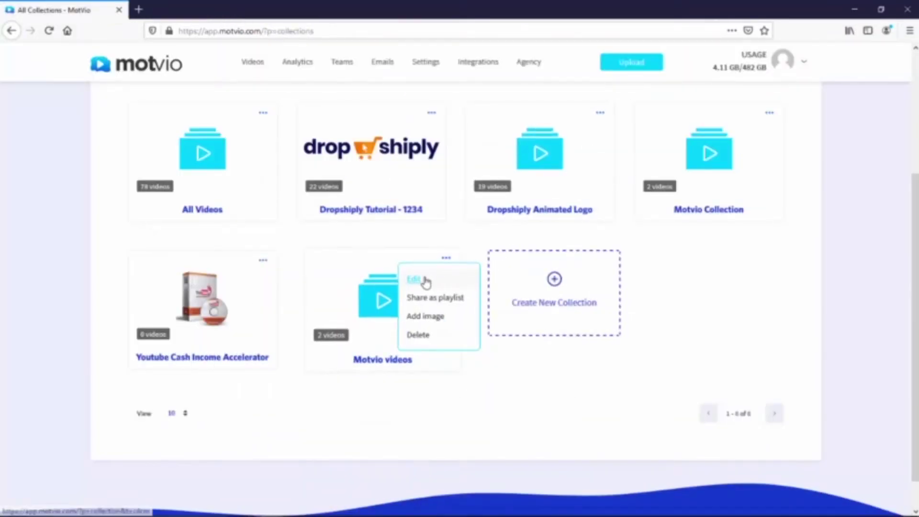
left_click(417, 280)
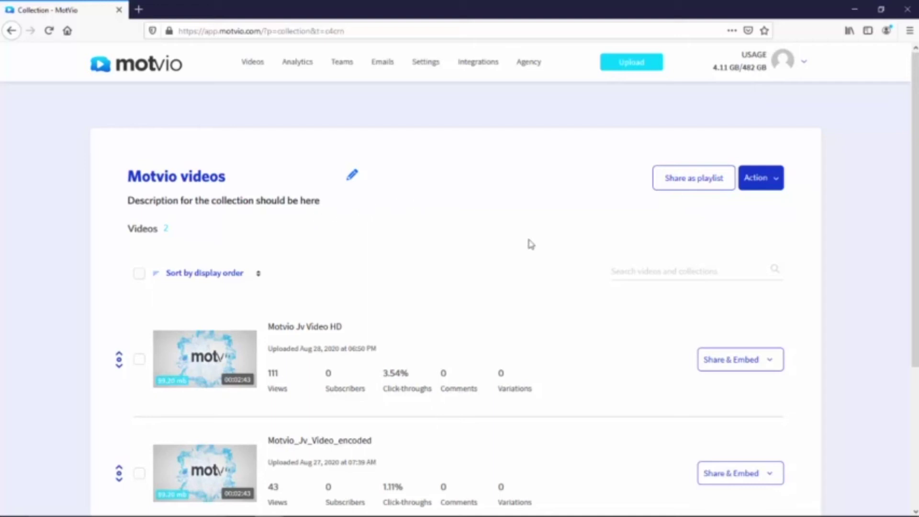
mouse_move(252, 61)
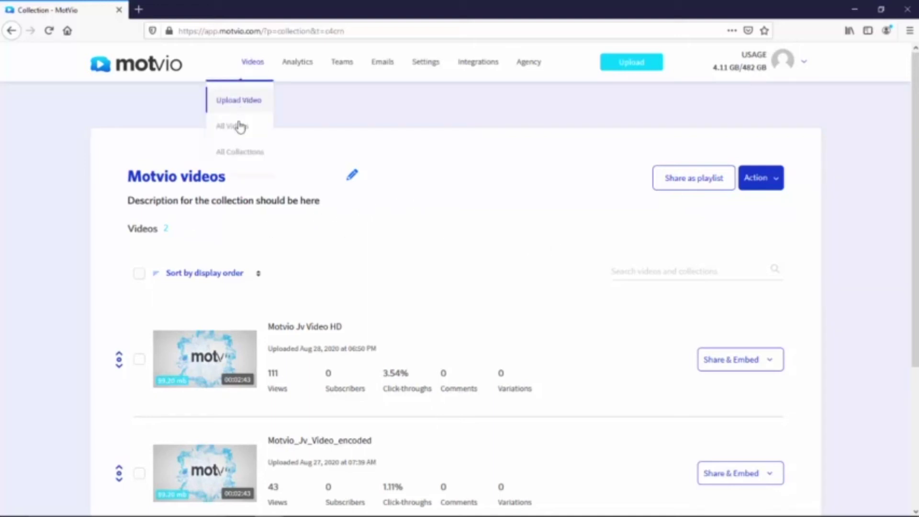
left_click(239, 127)
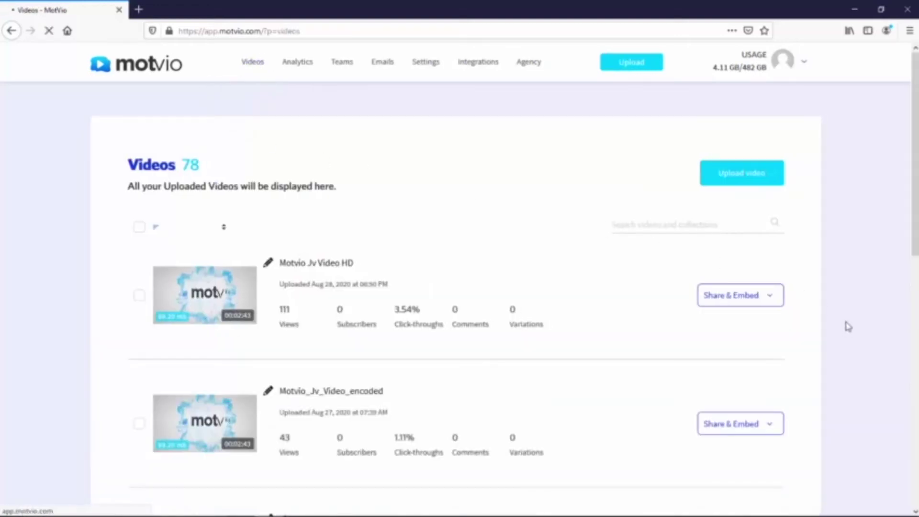
Choose Customize from Motvio Jv Video HD's Share & Embed menu
left_click(772, 298)
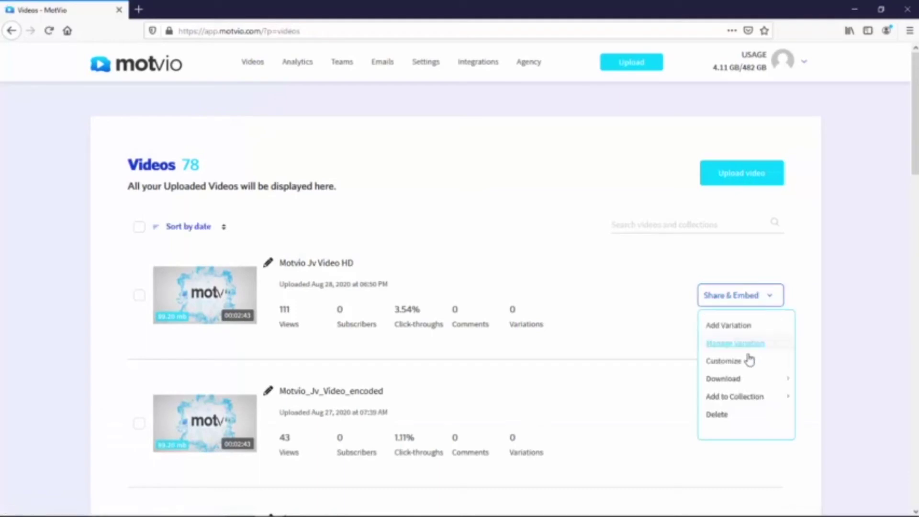
left_click(726, 325)
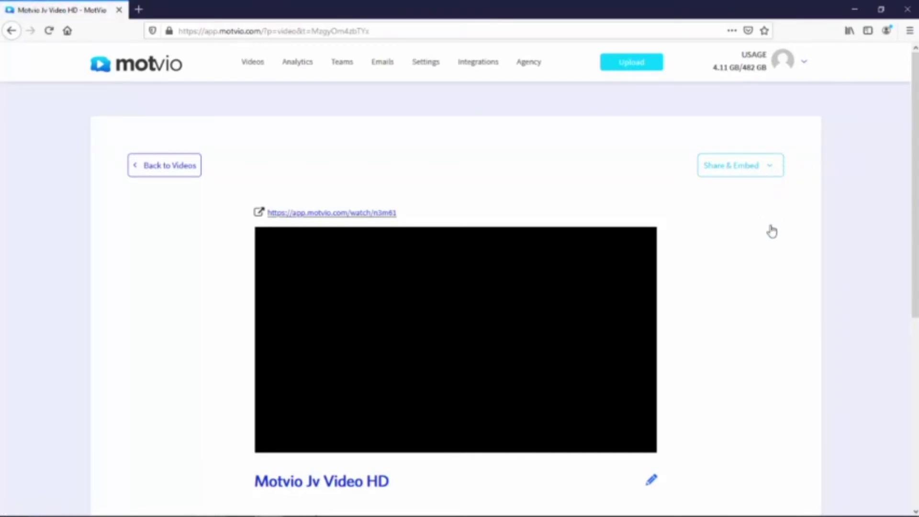
Browse the Visibility, Appearance, Thumbnail, Player controls, Call to action, Email and Roll settings
left_click(740, 165)
left_click(732, 221)
left_click(767, 181)
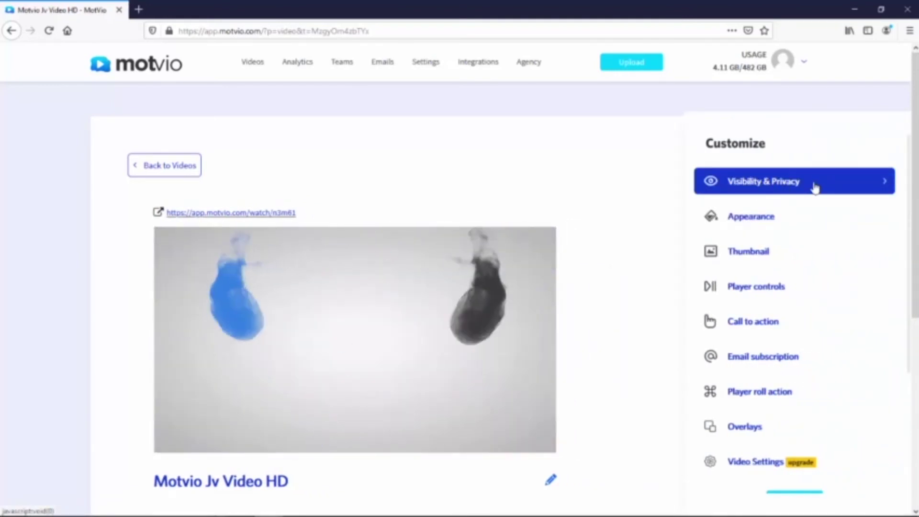
left_click(809, 217)
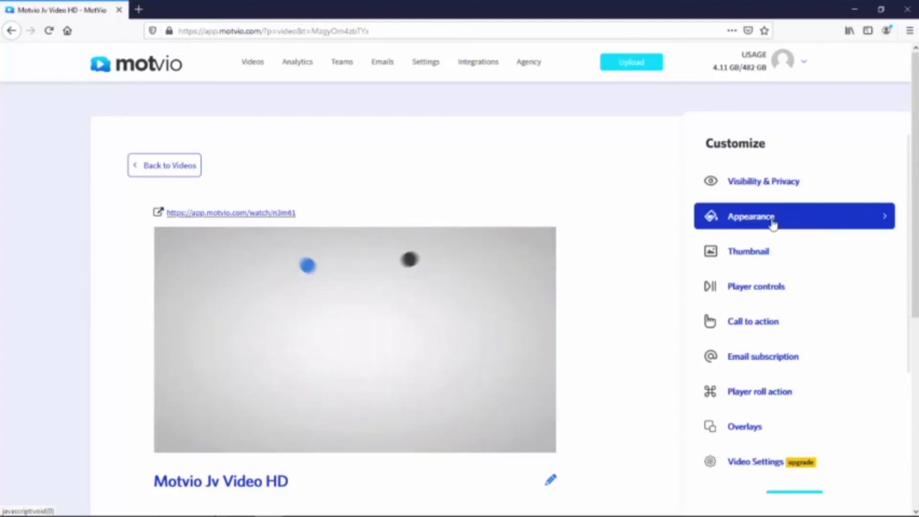
left_click(772, 251)
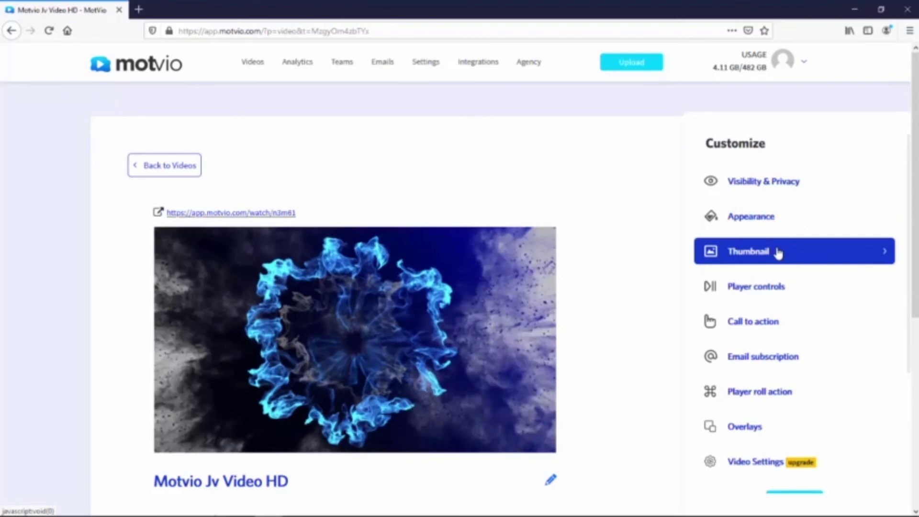
left_click(784, 287)
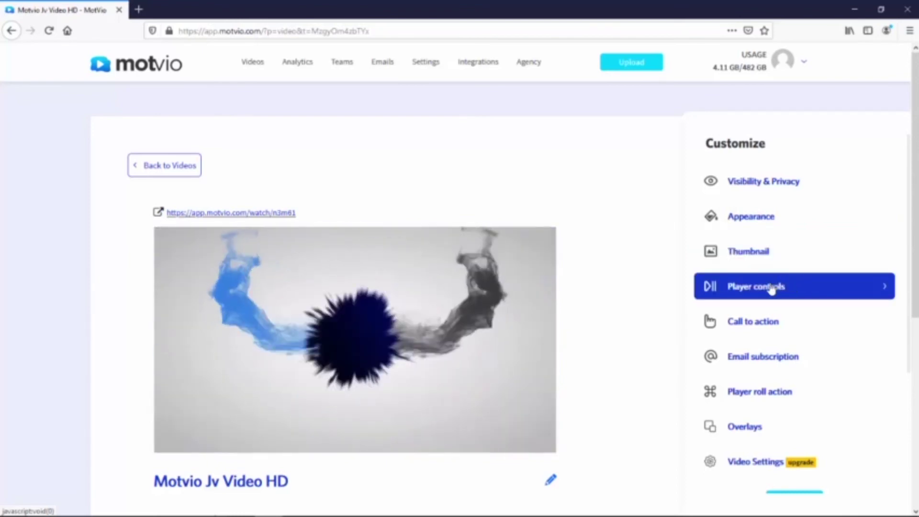
left_click(772, 322)
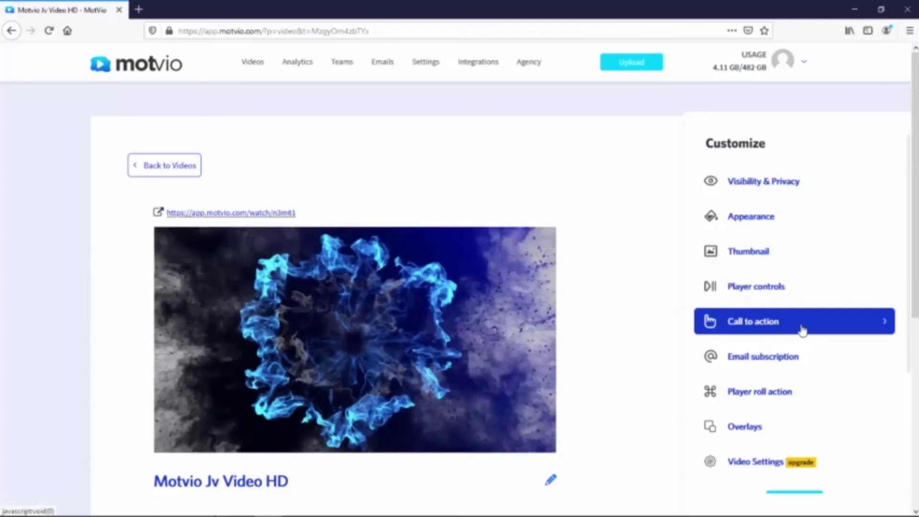
left_click(790, 357)
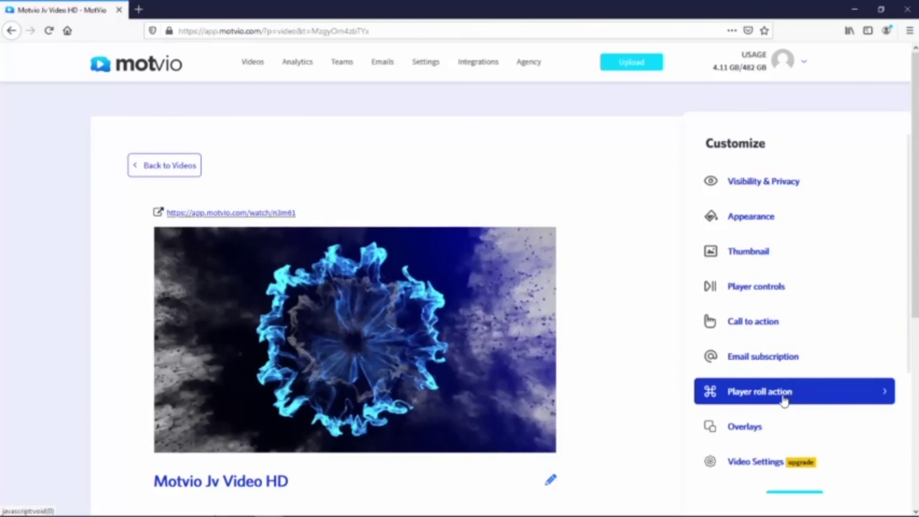
left_click(790, 392)
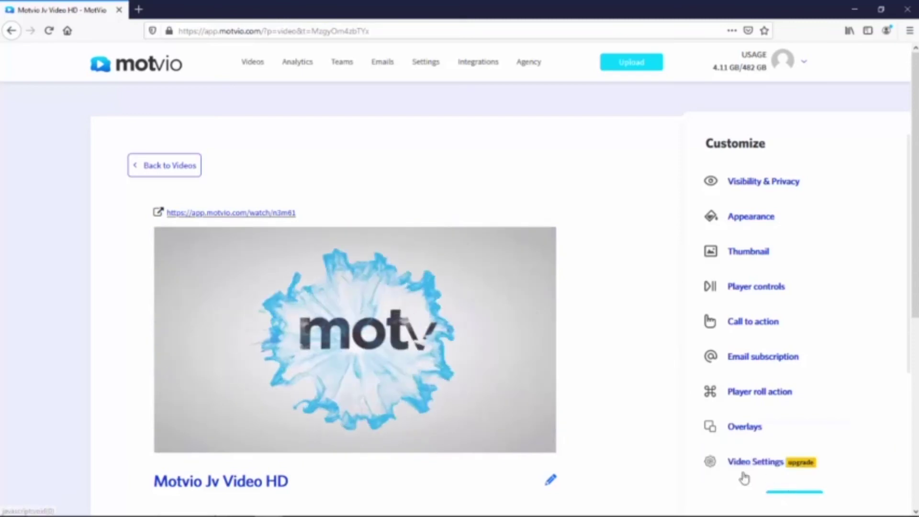
scroll(791, 431, "down", 1)
left_click(826, 398)
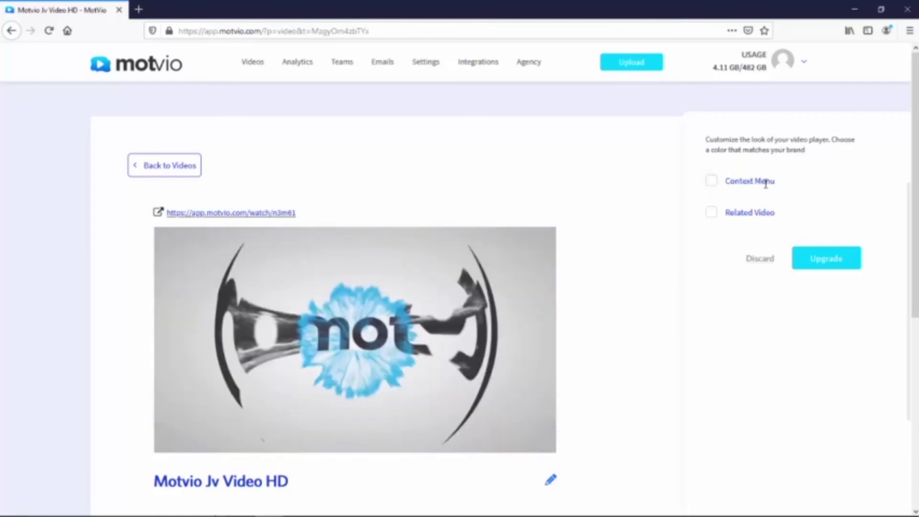
left_click(760, 260)
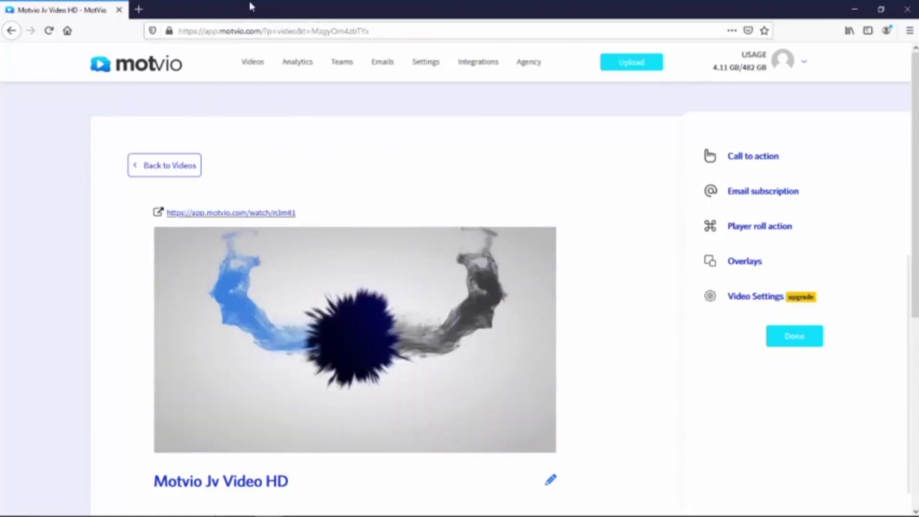
mouse_move(297, 62)
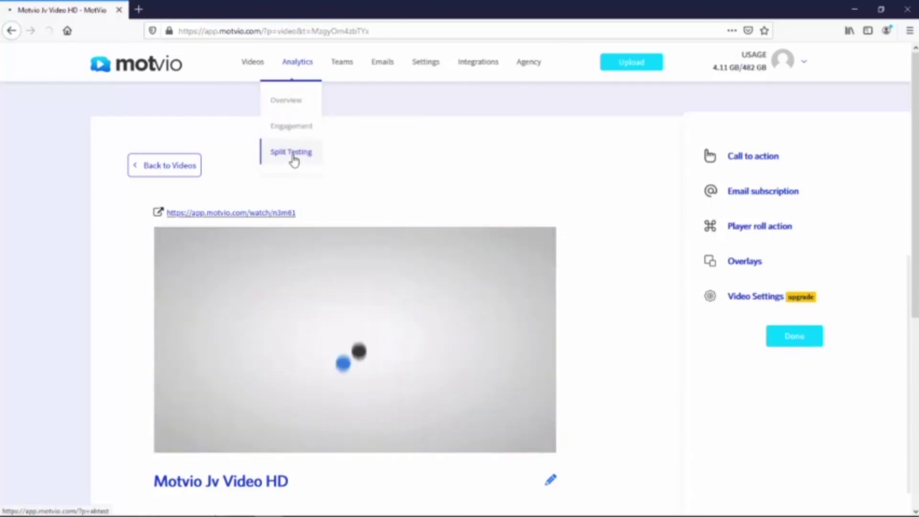
left_click(295, 153)
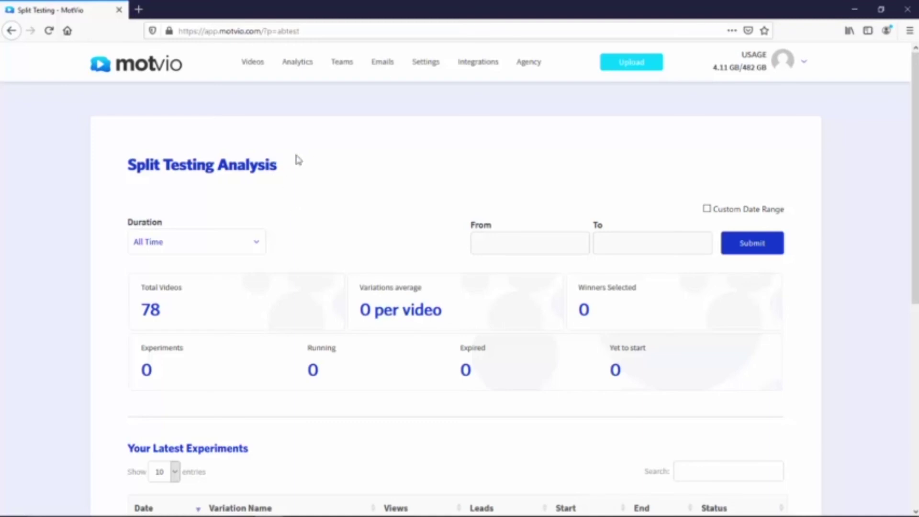
scroll(194, 154, "down", 1)
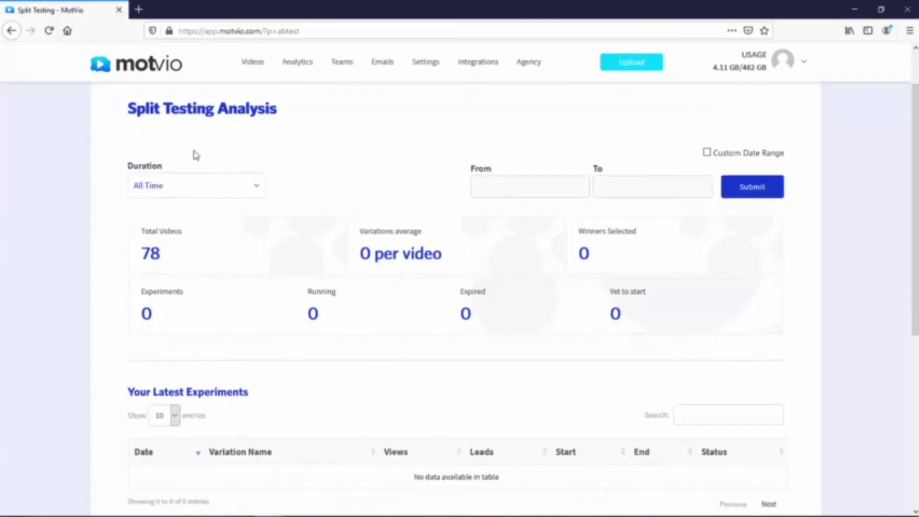
scroll(194, 154, "up", 1)
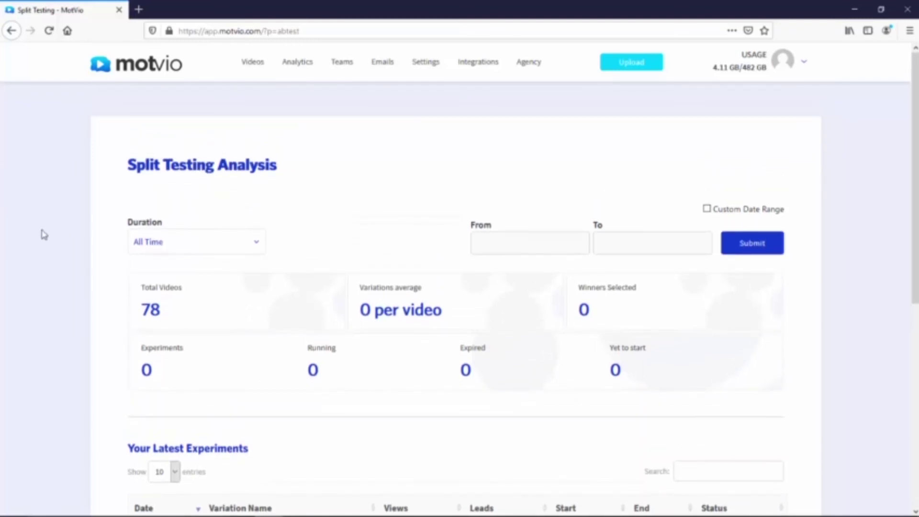
View the empty Teams page, cancel a new team, then check the Emails and Integrations pages
left_click(342, 62)
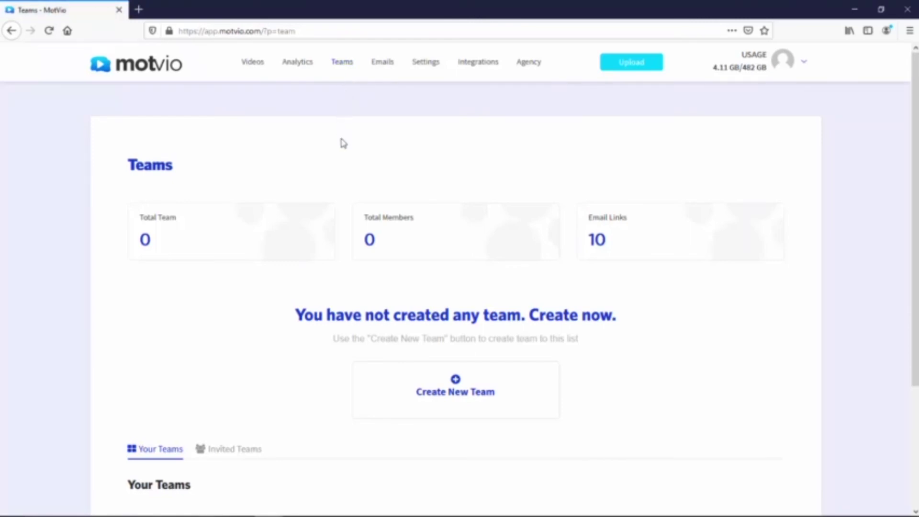
scroll(345, 262, "down", 3)
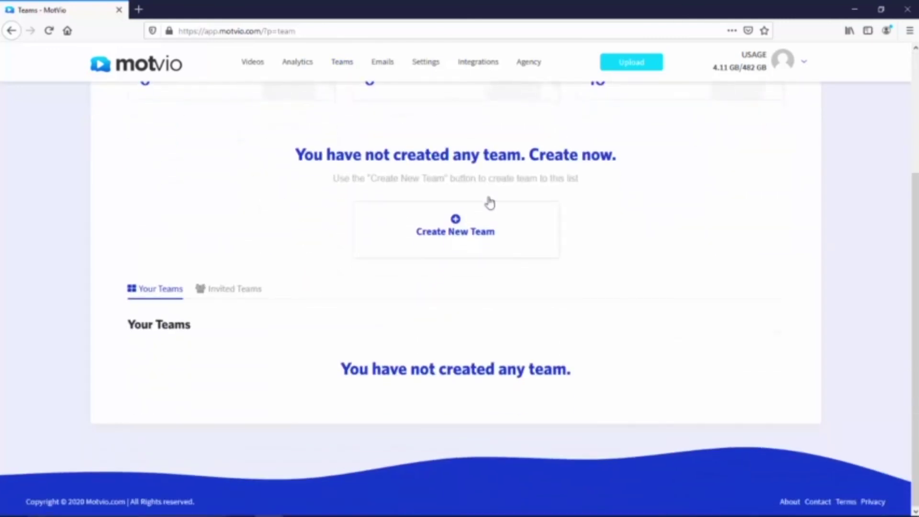
left_click(462, 236)
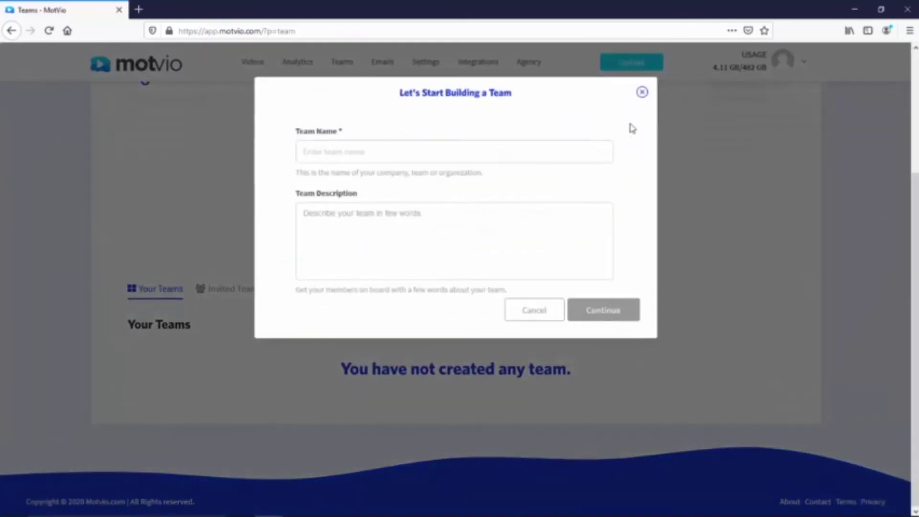
left_click(644, 93)
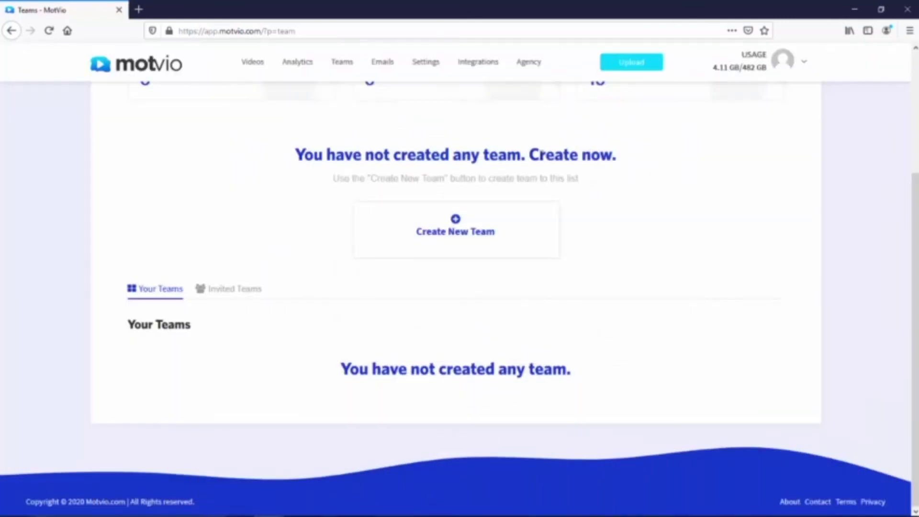
scroll(454, 142, "up", 3)
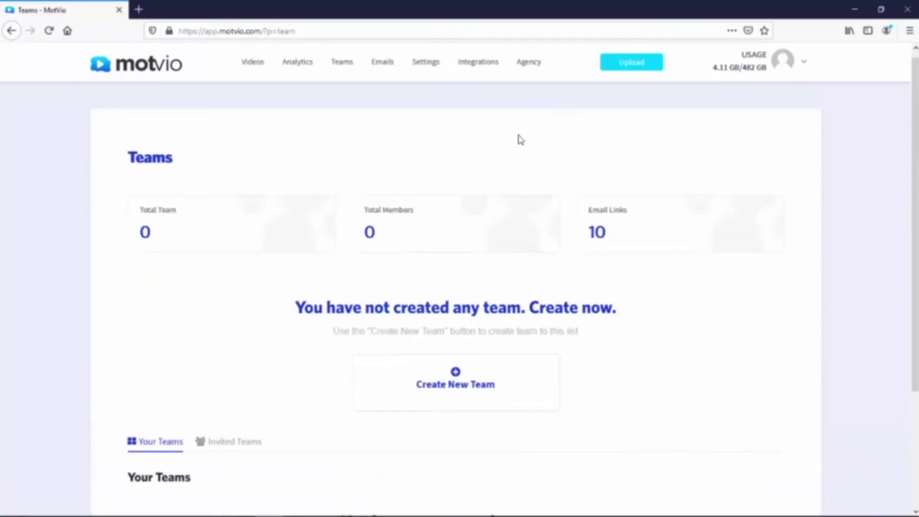
left_click(382, 62)
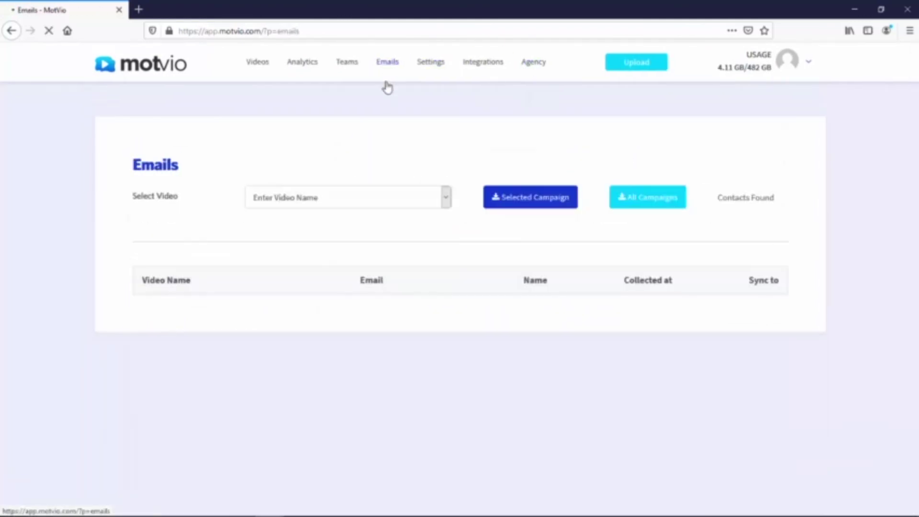
left_click(480, 63)
scroll(474, 252, "down", 5)
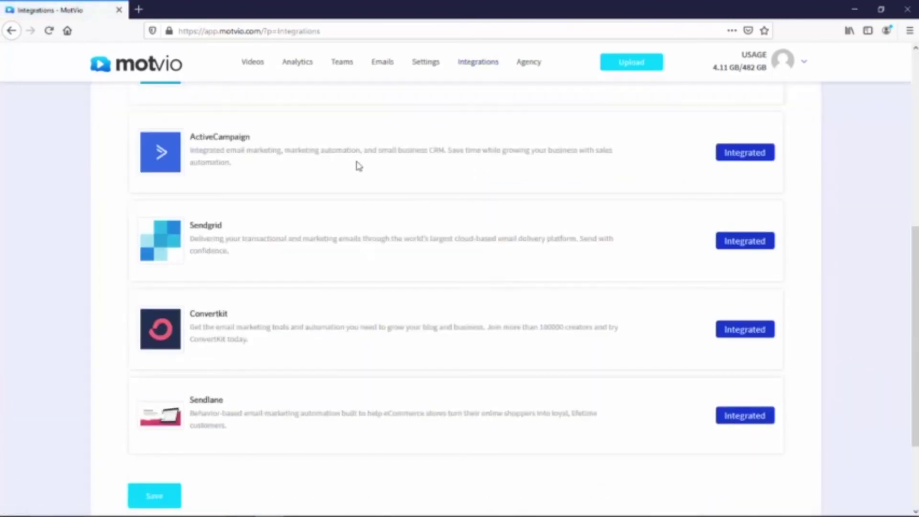
scroll(322, 318, "up", 5)
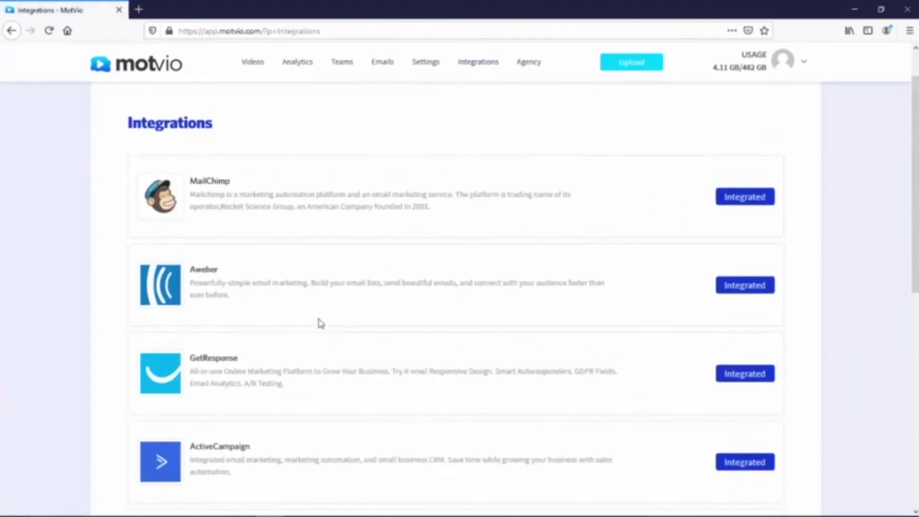